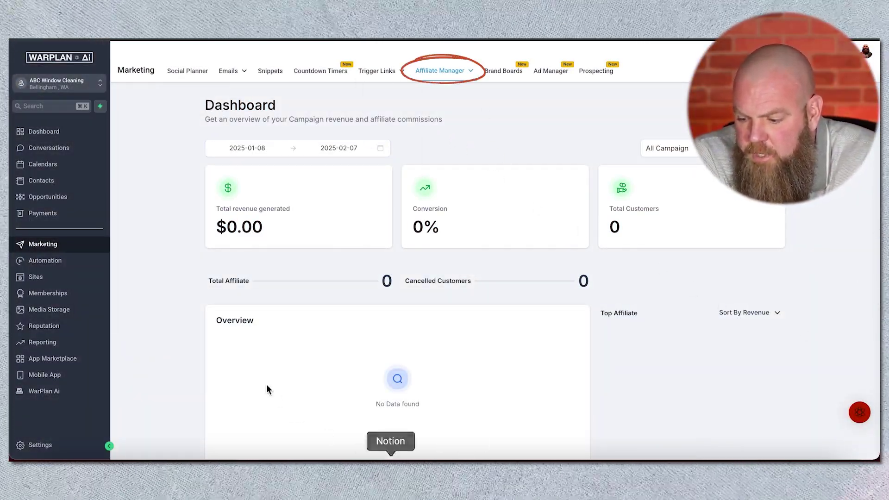
- Review the affiliate dashboard's revenue, conversion, payout and latest commissions sections
mouse_move(468, 67)
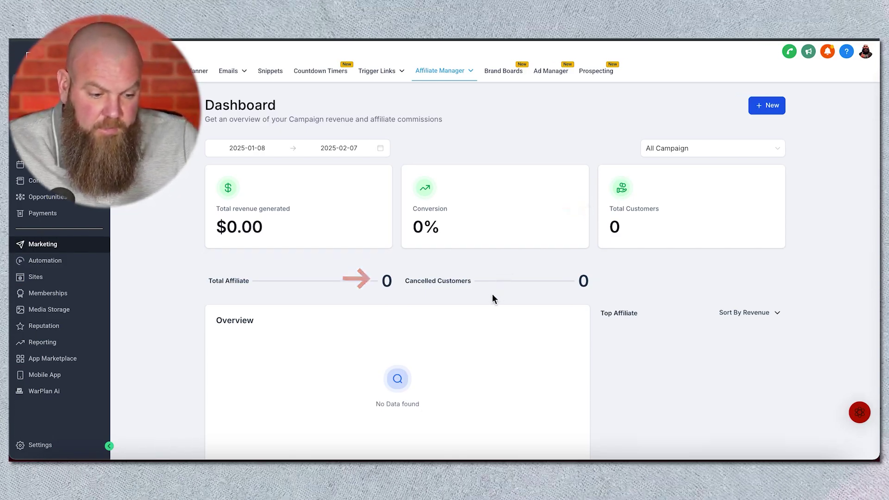
scroll(493, 293, down, 3)
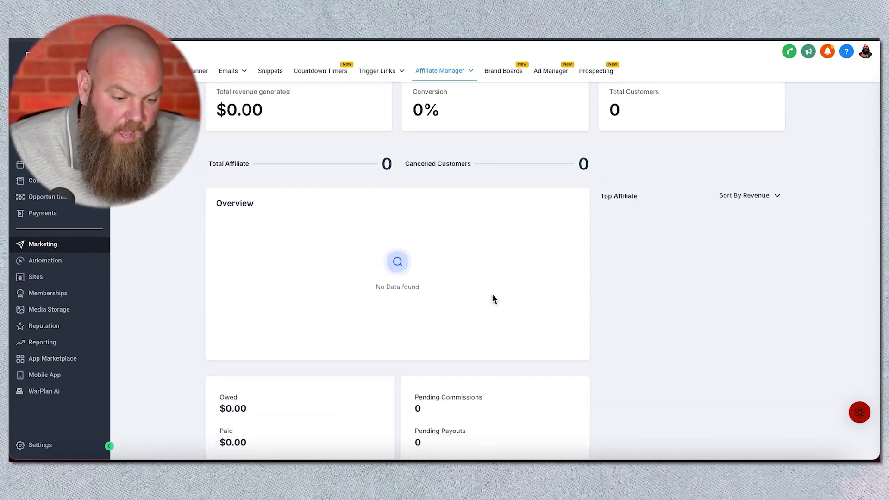
scroll(493, 295, down, 2)
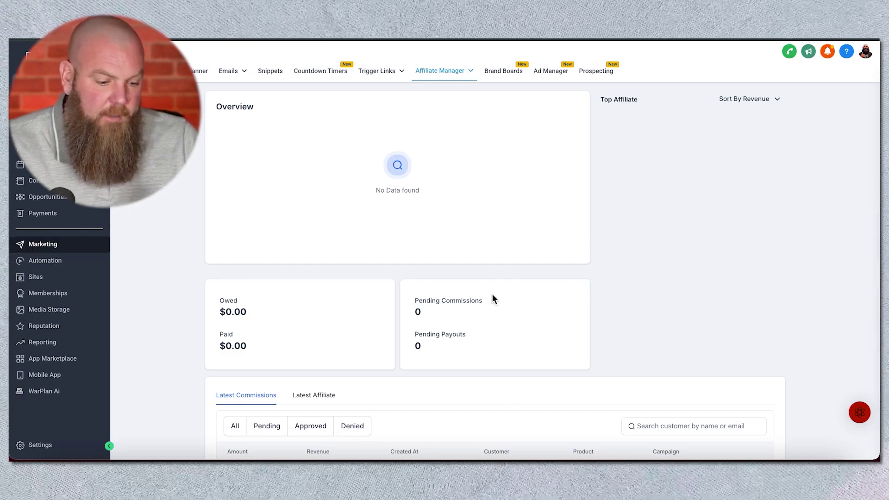
scroll(492, 296, down, 2)
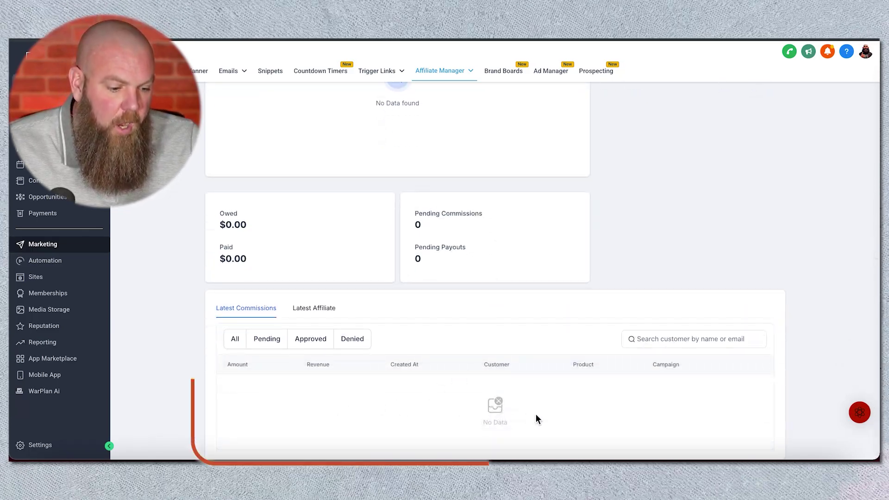
scroll(623, 275, up, 6)
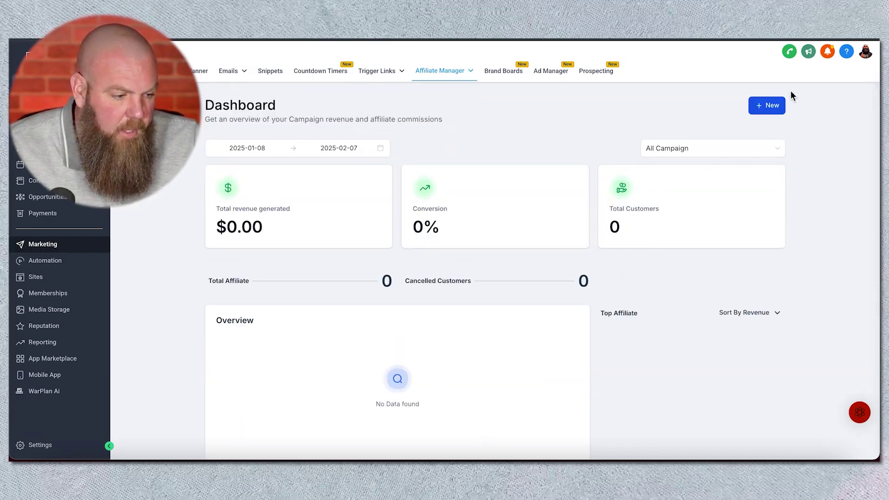
- Open the affiliate campaigns page, skip the getting-started guide and start a new campaign
mouse_move(460, 73)
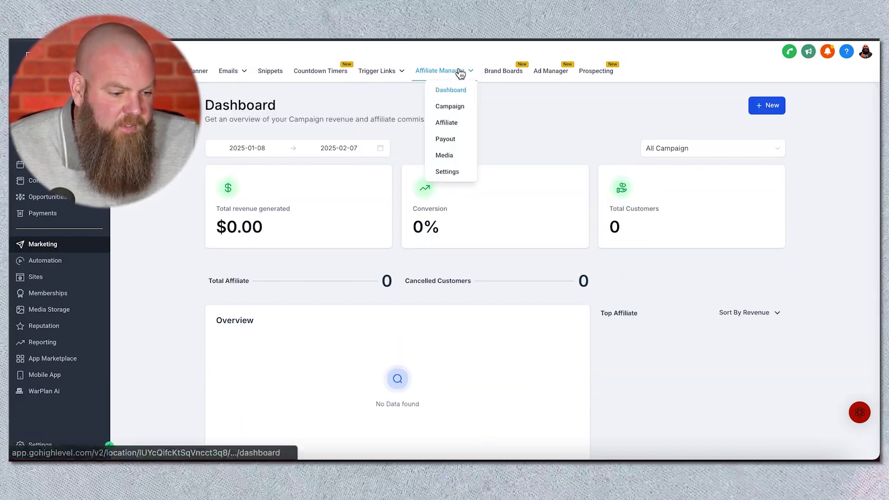
click(456, 113)
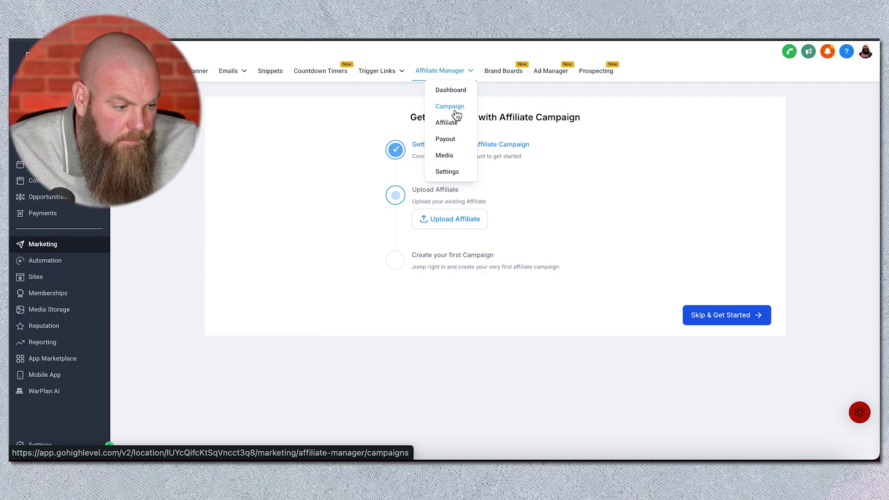
click(740, 316)
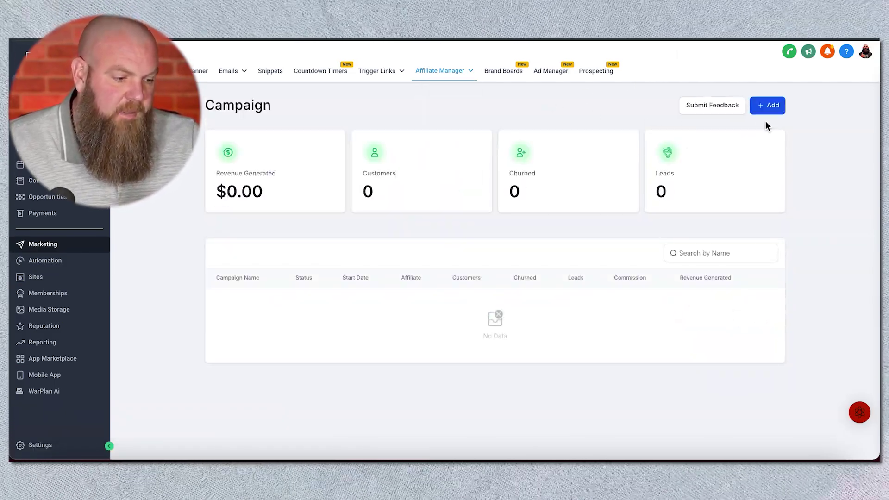
click(771, 106)
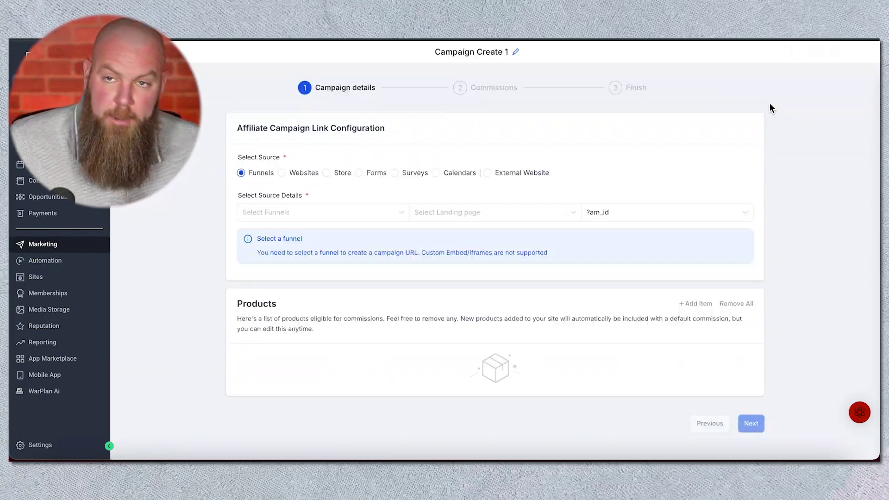
- Choose a funnel as the campaign's source, keep its listed products and continue to the commissions stage
click(319, 213)
click(302, 229)
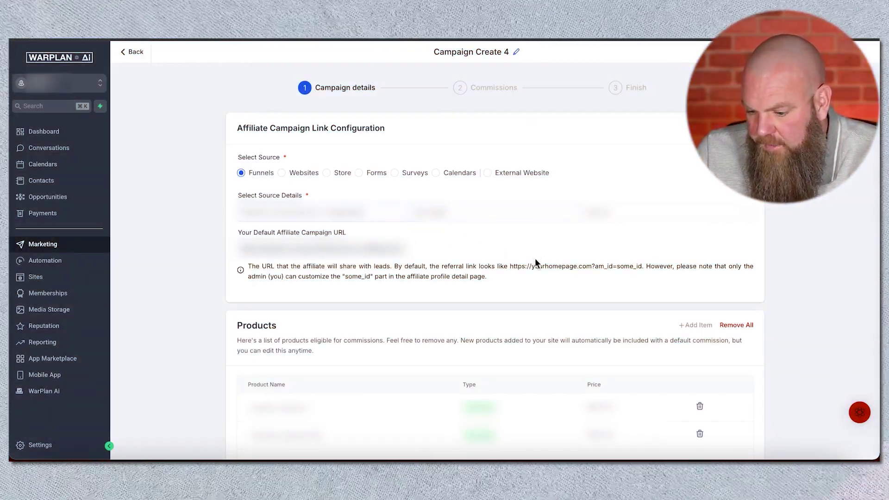
scroll(536, 262, down, 3)
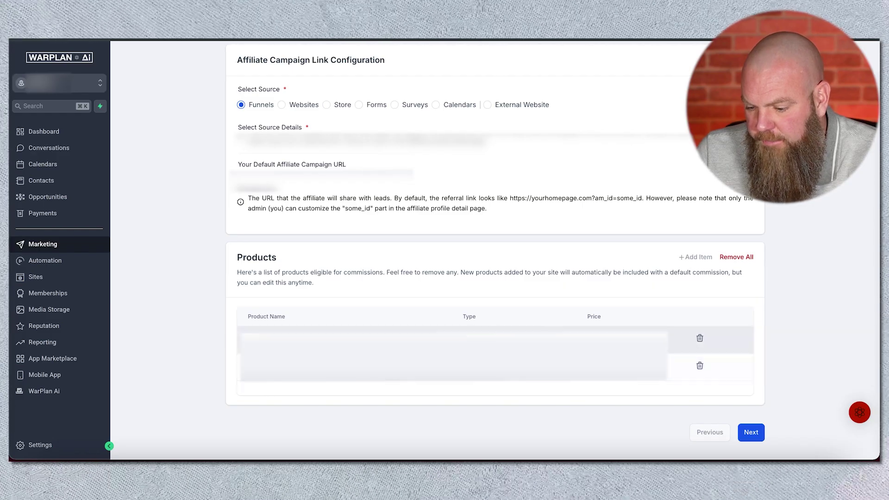
click(749, 438)
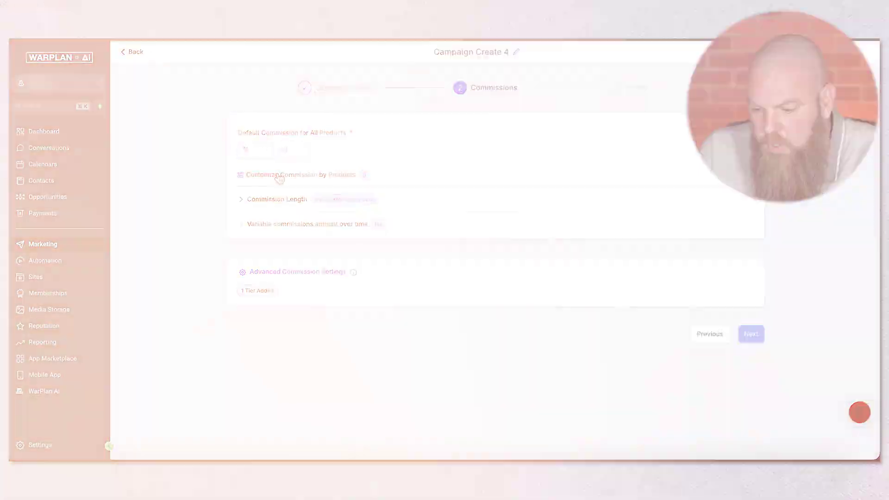
- Save product commissions of flat 100 and 40%, and limit the commission length by count to a maximum of 1 charge
click(302, 175)
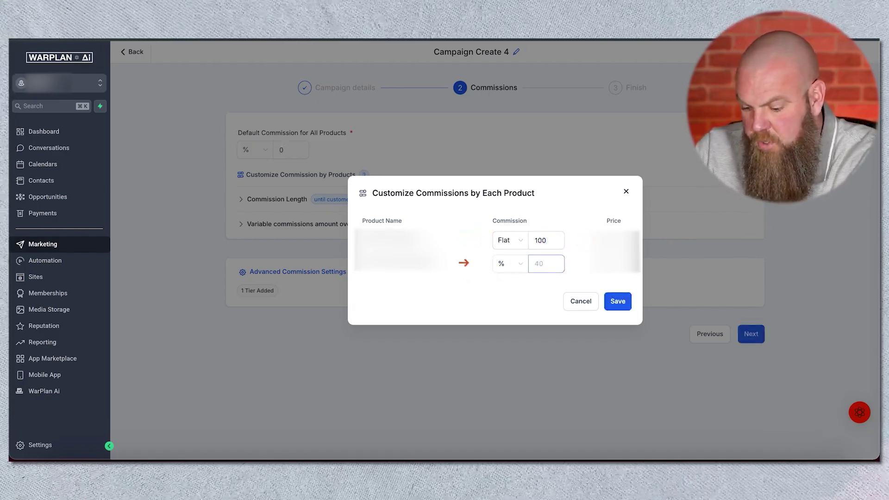
click(618, 302)
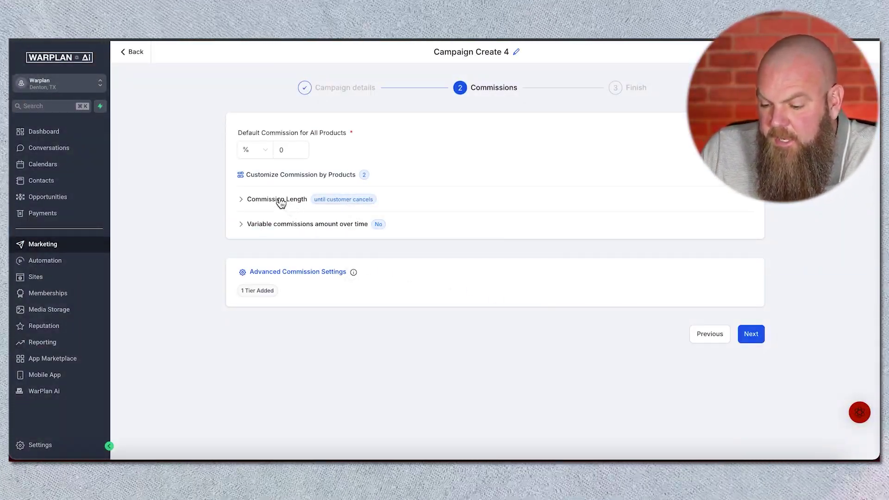
click(281, 204)
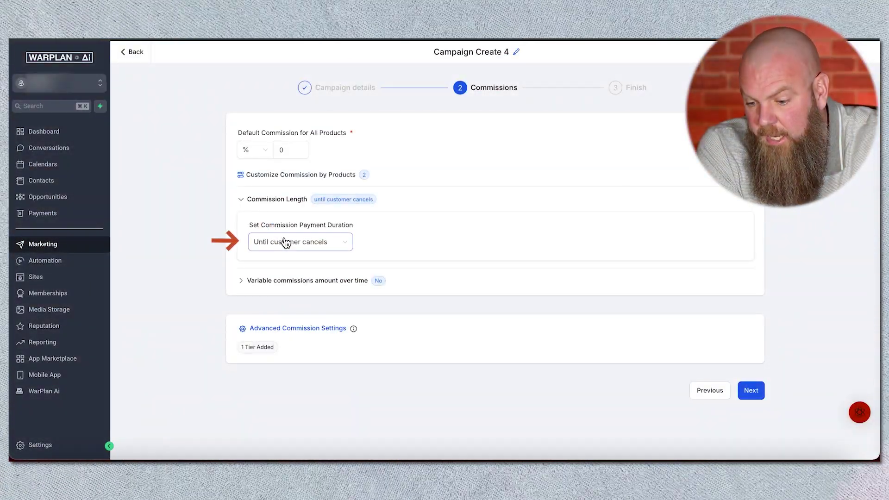
click(285, 243)
click(307, 283)
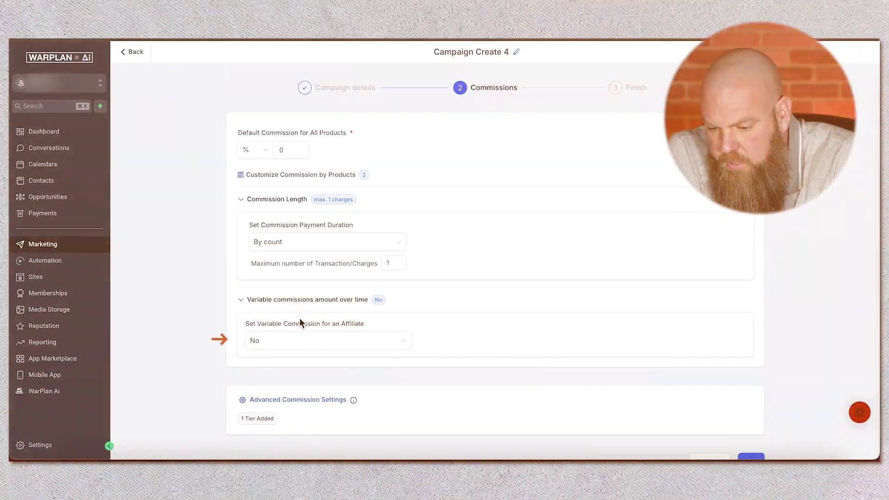
- Try the Two levels option for the affiliate's variable commission, and return the setting to No
click(313, 350)
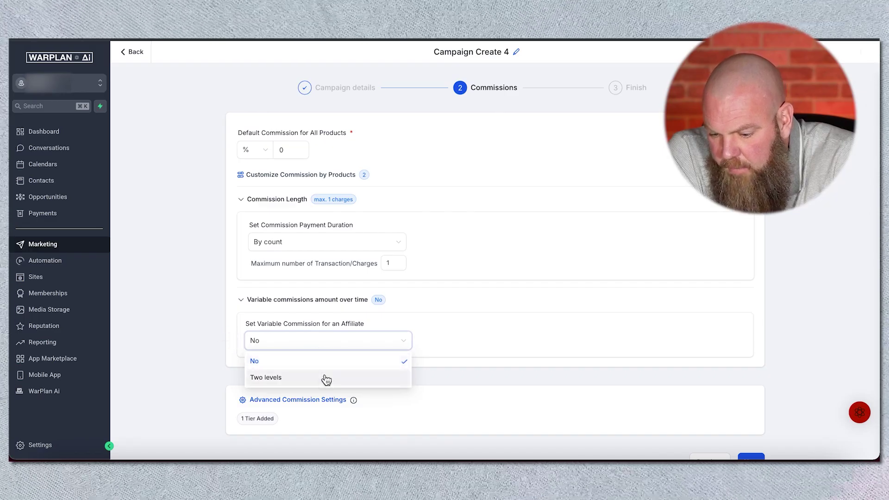
click(325, 377)
click(320, 347)
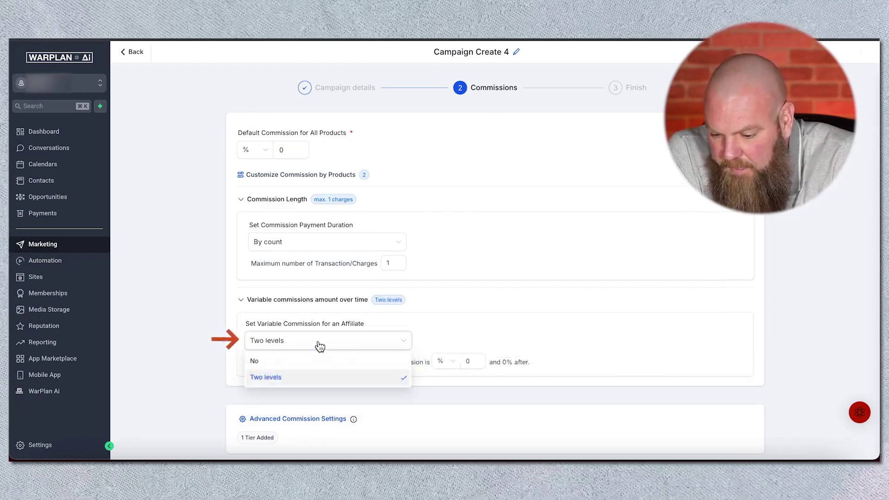
click(321, 363)
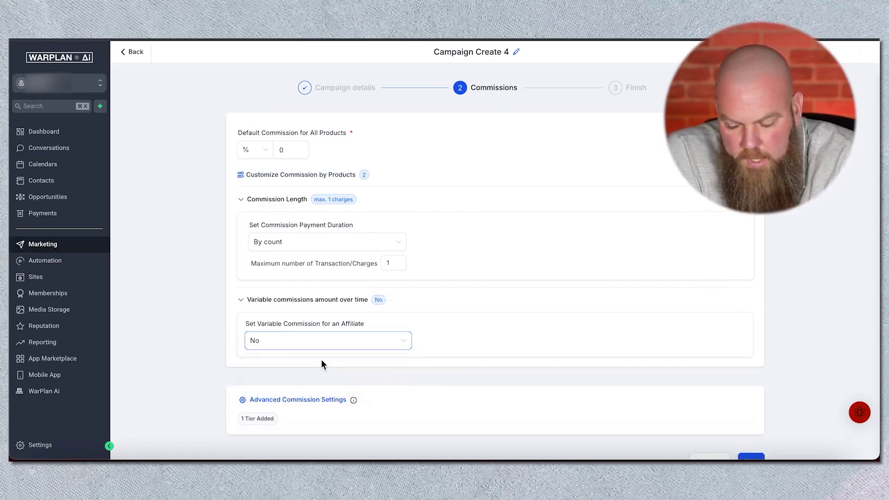
- Save the advanced commission settings with 1 tier and continue to the campaign's Finish stage
click(327, 400)
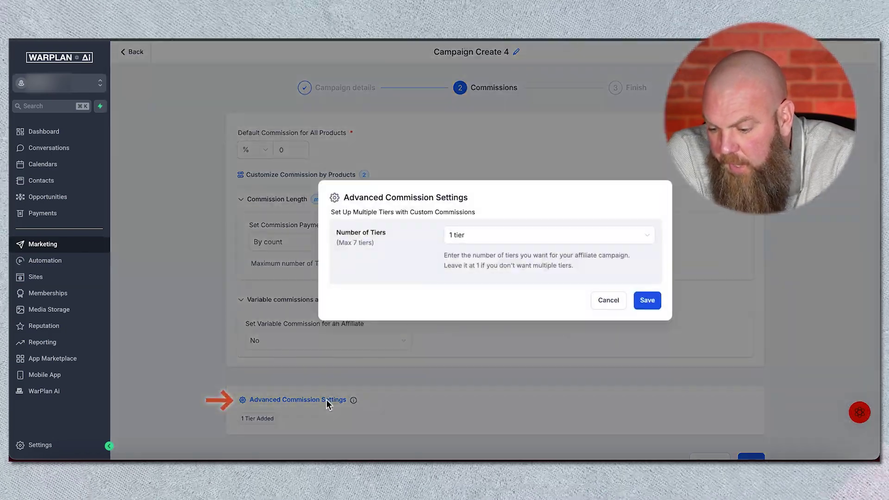
click(640, 300)
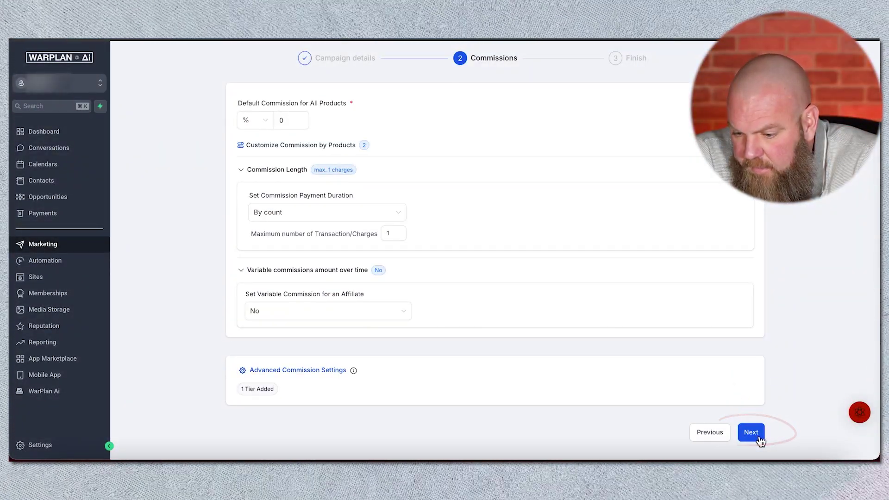
click(752, 432)
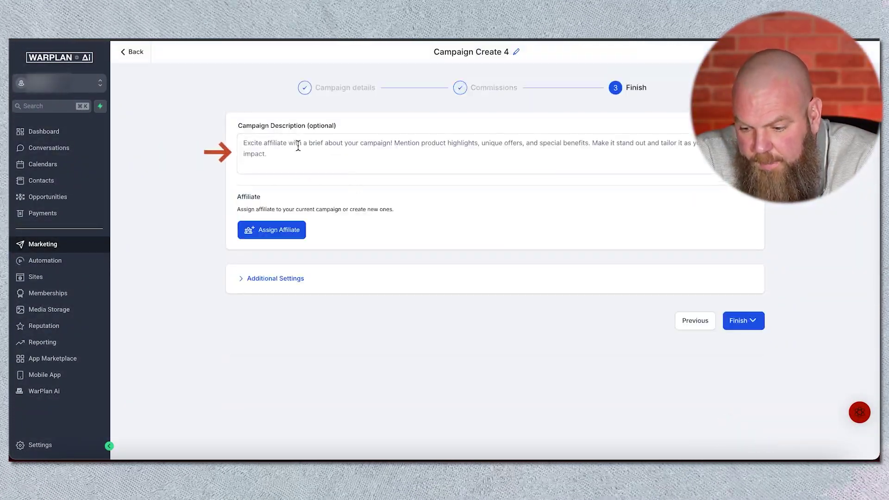
- Examine the campaign's additional settings, including the email template choices, cookie life and payout terms, and return to the campaign list
click(261, 286)
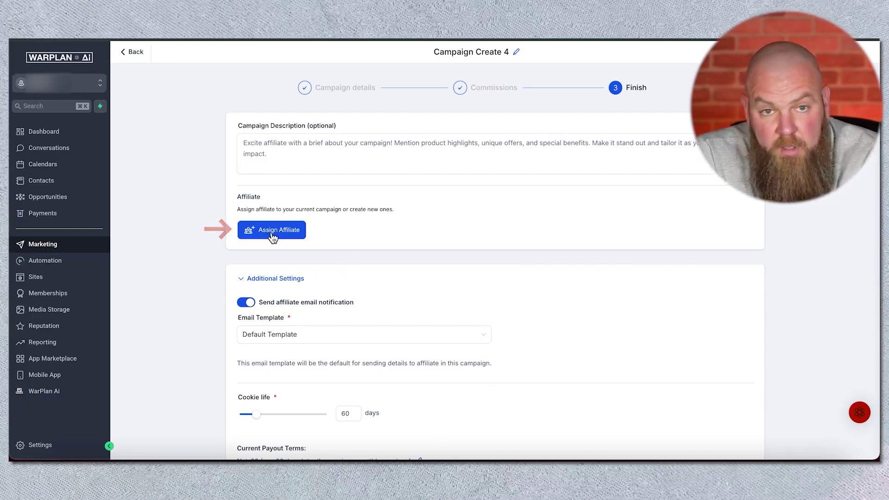
scroll(182, 345, down, 2)
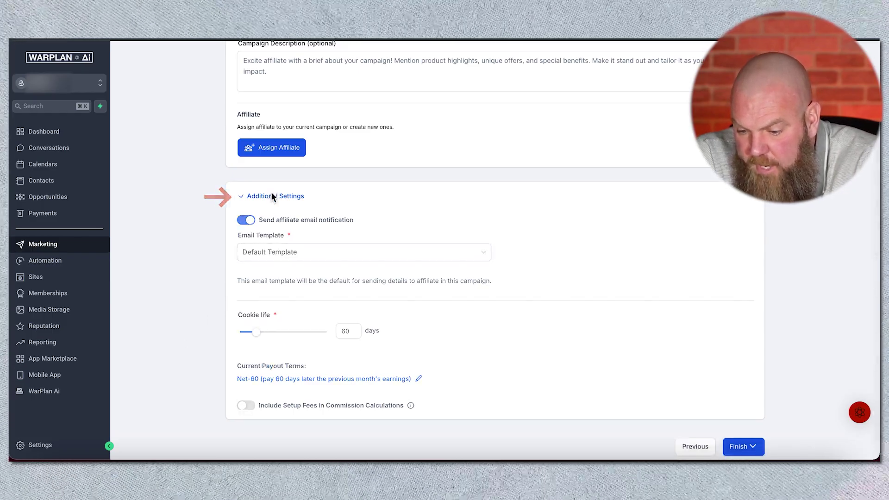
click(272, 194)
click(286, 278)
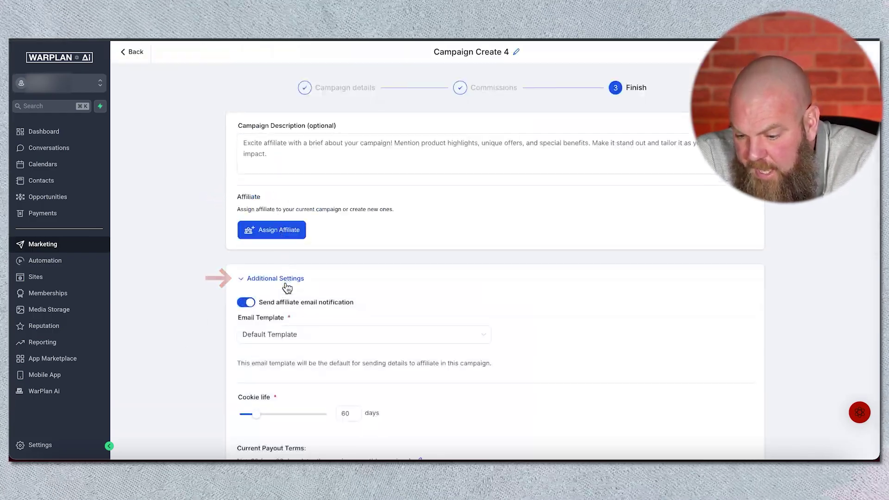
scroll(287, 283, down, 3)
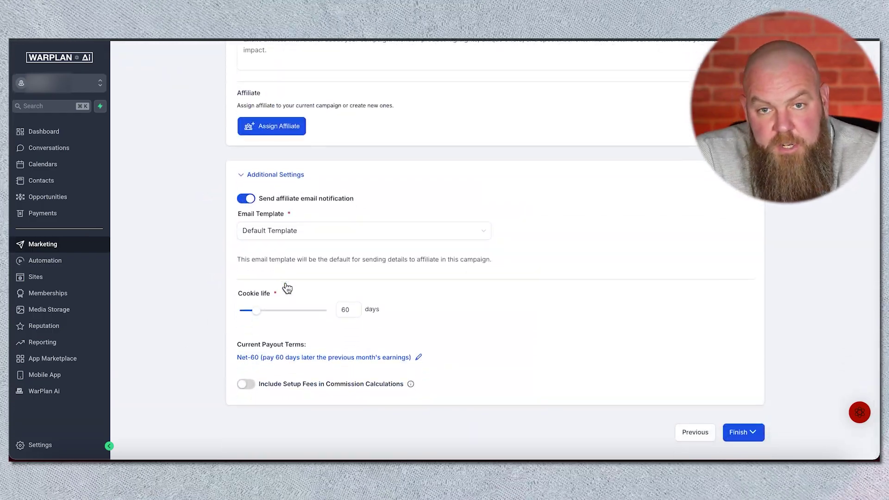
click(369, 236)
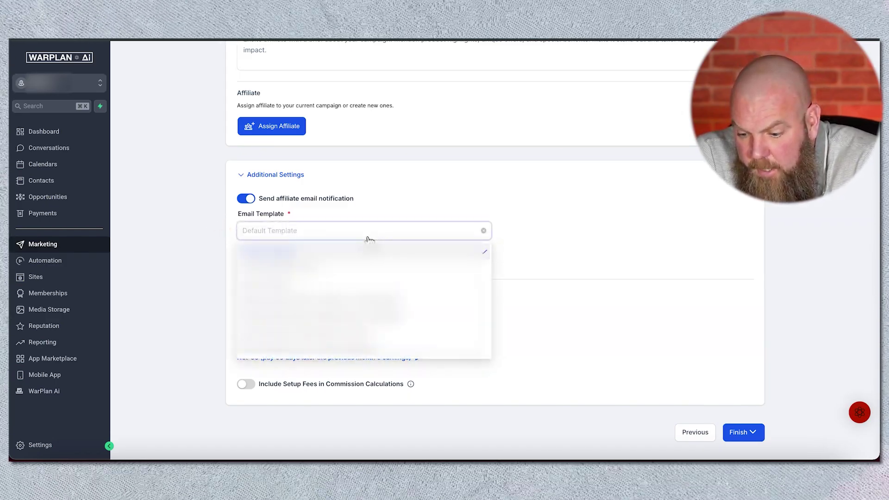
click(419, 198)
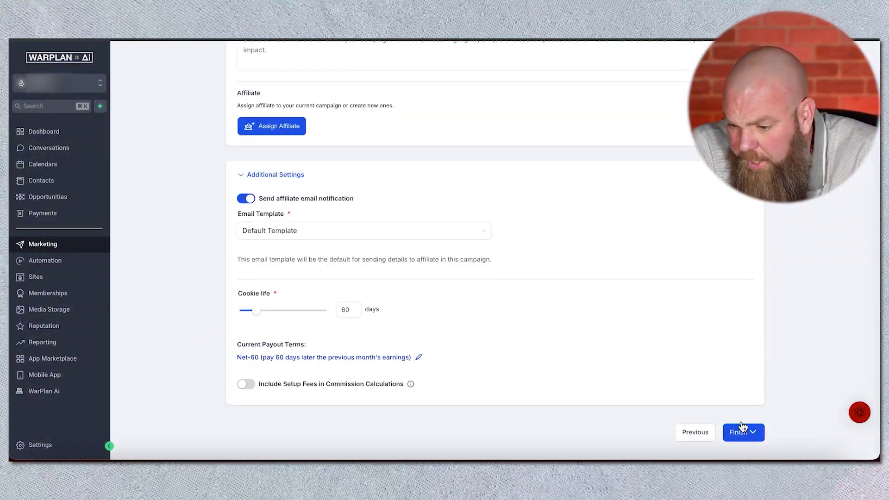
scroll(401, 220, up, 3)
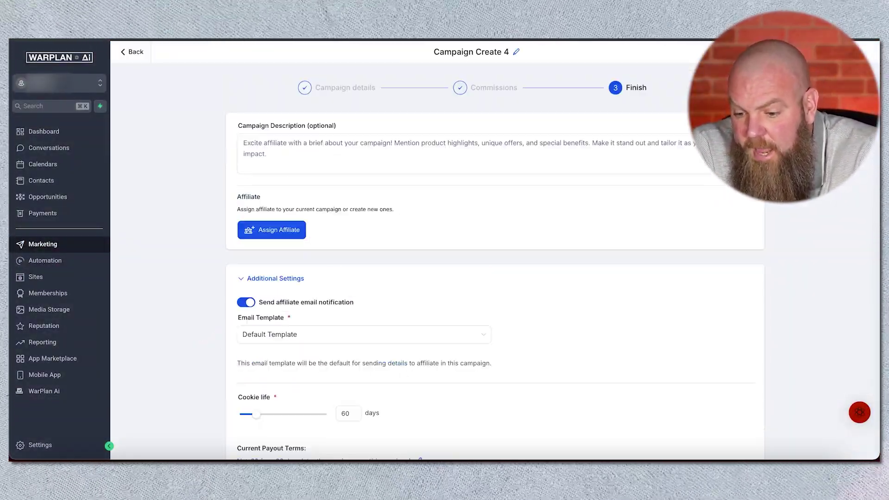
click(137, 53)
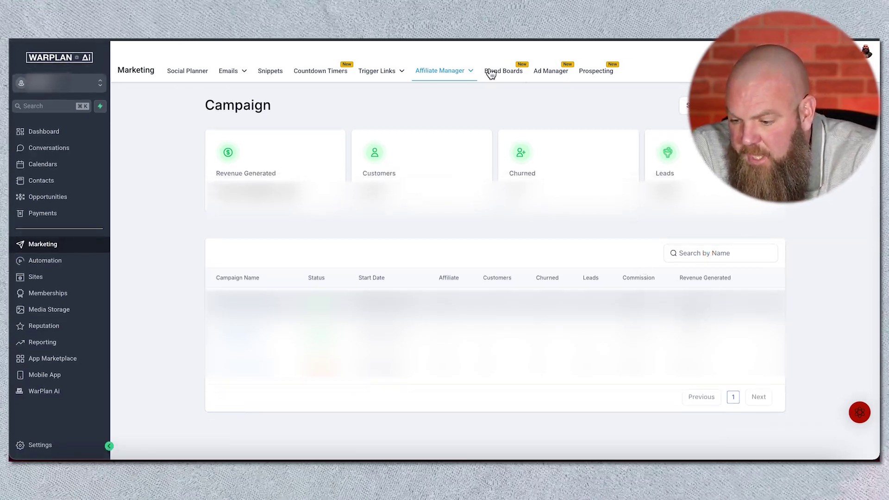
- Open the affiliate list to examine each affiliate's status, campaign, clicks, customers and leads
mouse_move(444, 82)
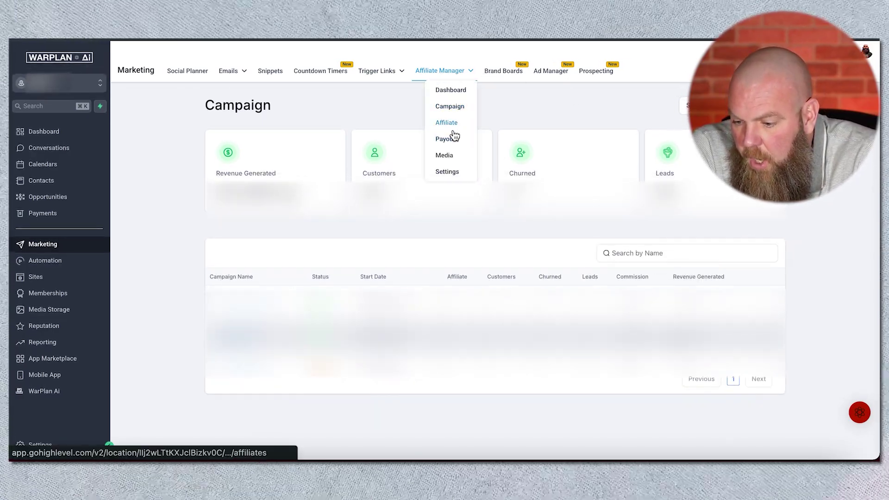
click(453, 132)
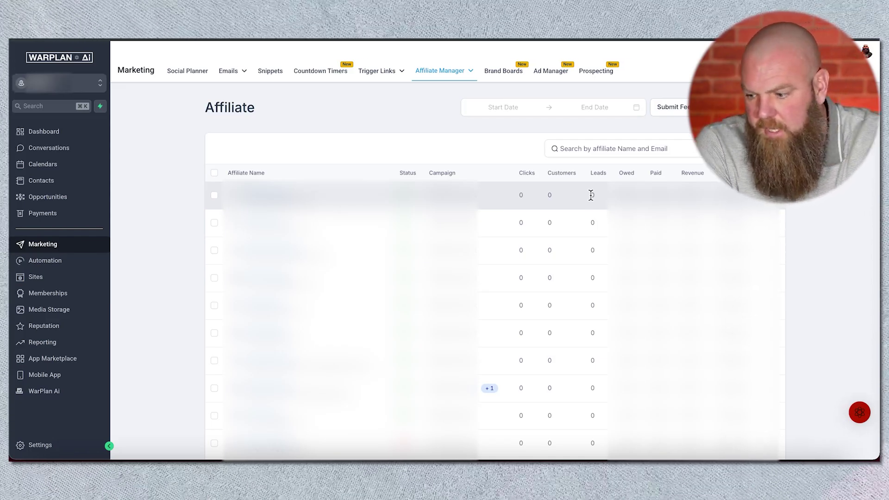
- Check the paid and denied payouts on the Payout page, and open the Affiliate Manager's media files
click(444, 71)
click(460, 140)
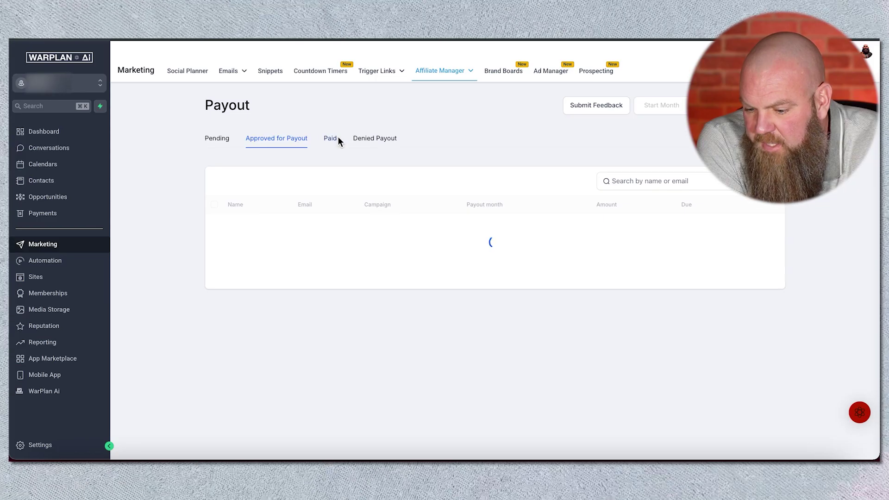
click(329, 142)
click(374, 139)
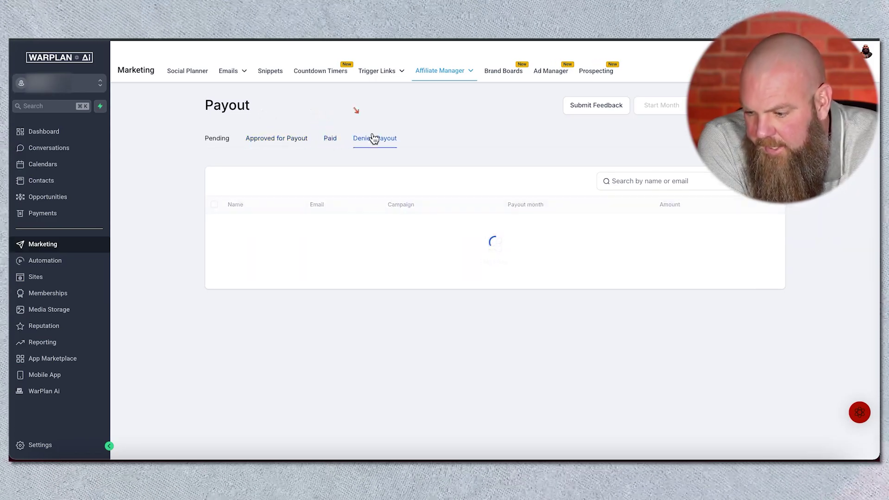
click(438, 73)
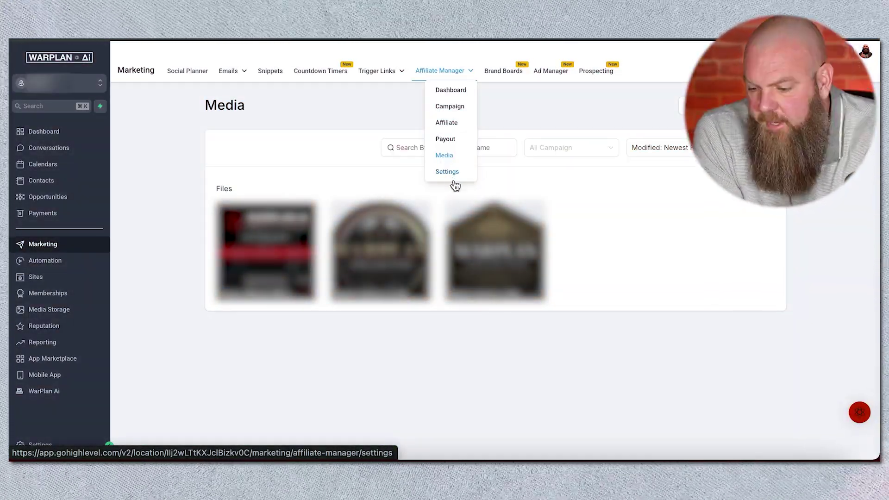
- Examine the Affiliate Manager's default campaign settings and its customizations for the title, affiliate, campaign, payout and media labels
click(454, 176)
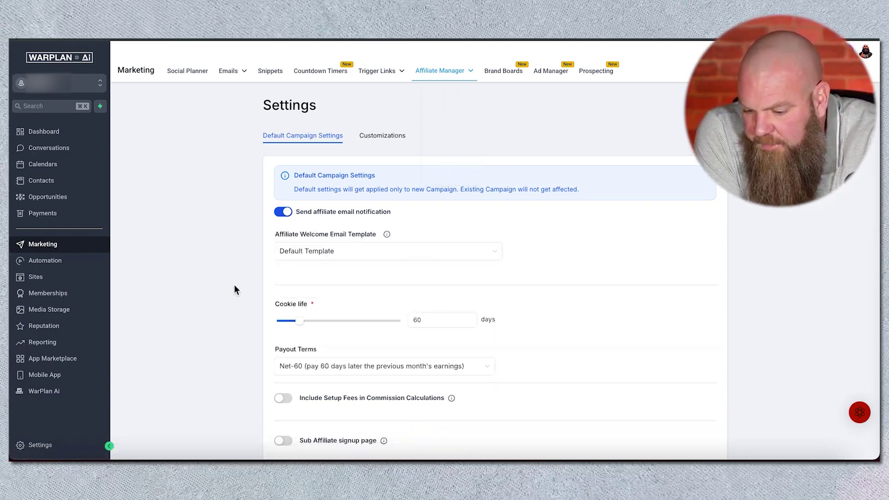
scroll(232, 320, down, 2)
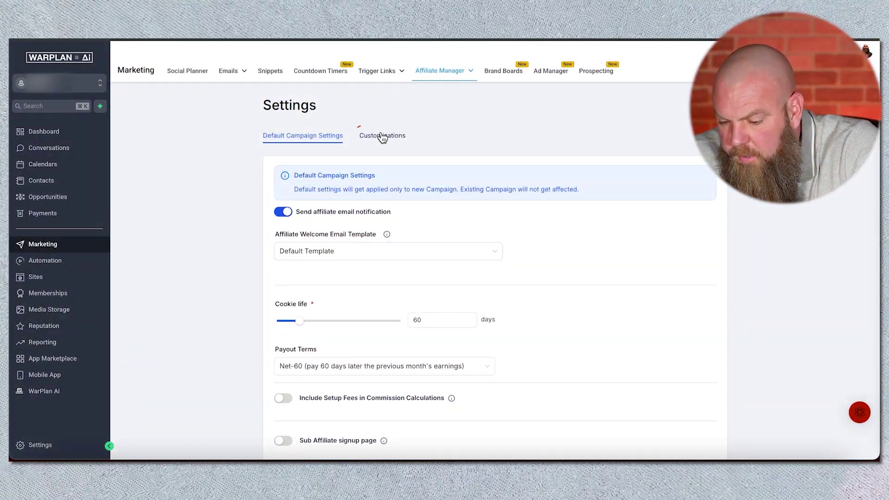
click(382, 135)
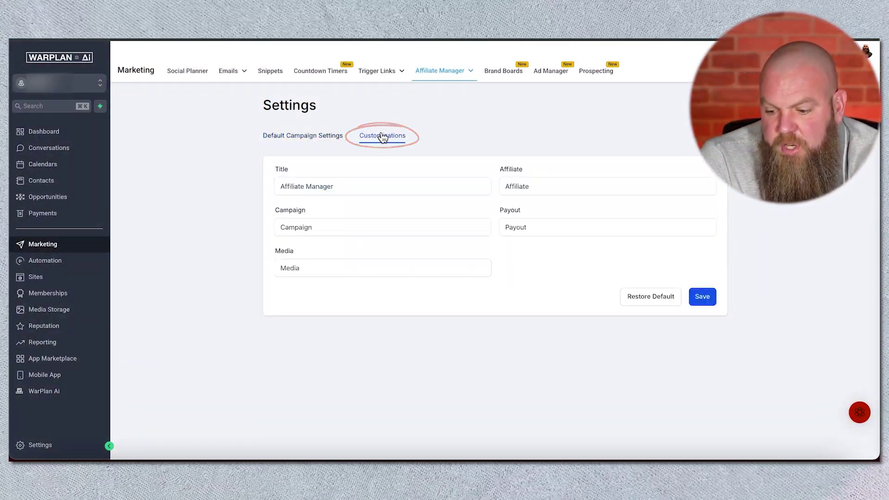
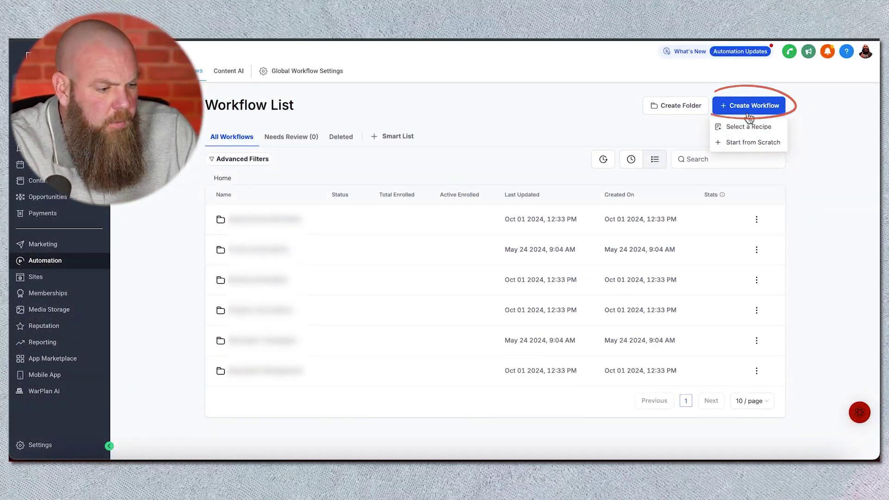
- Create a new blank workflow and choose Form submitted as its trigger
click(749, 126)
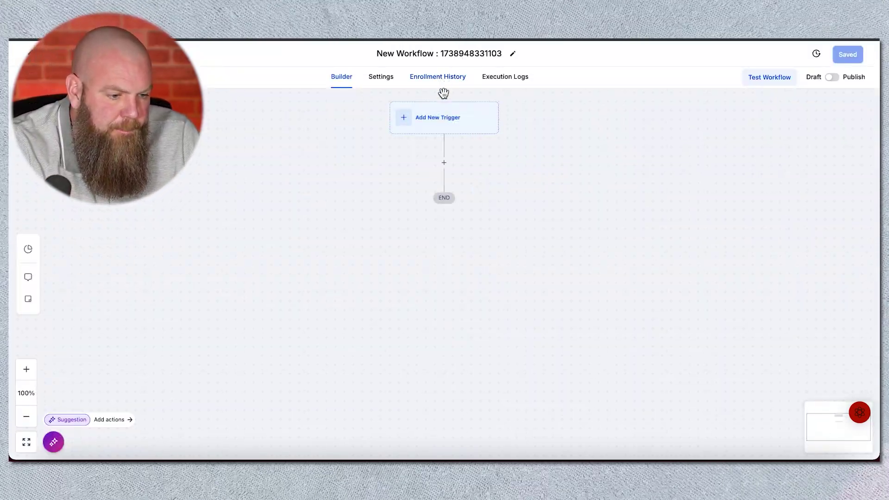
click(440, 122)
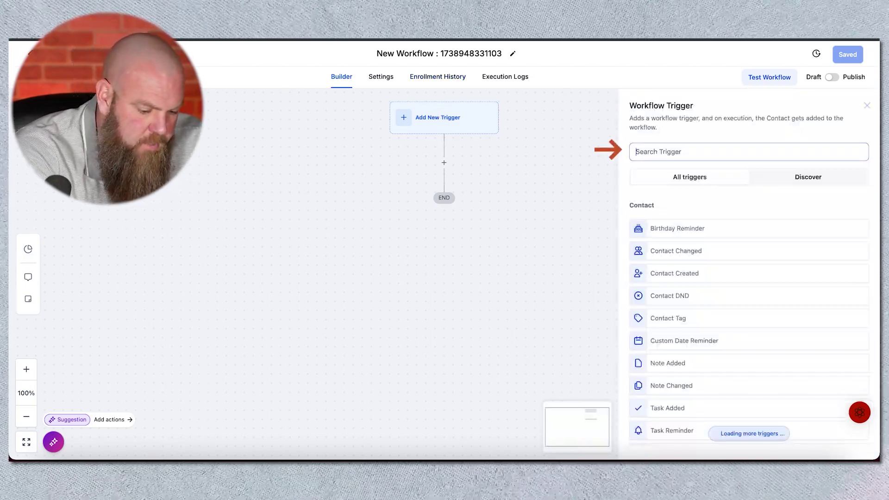
text(form)
click(684, 230)
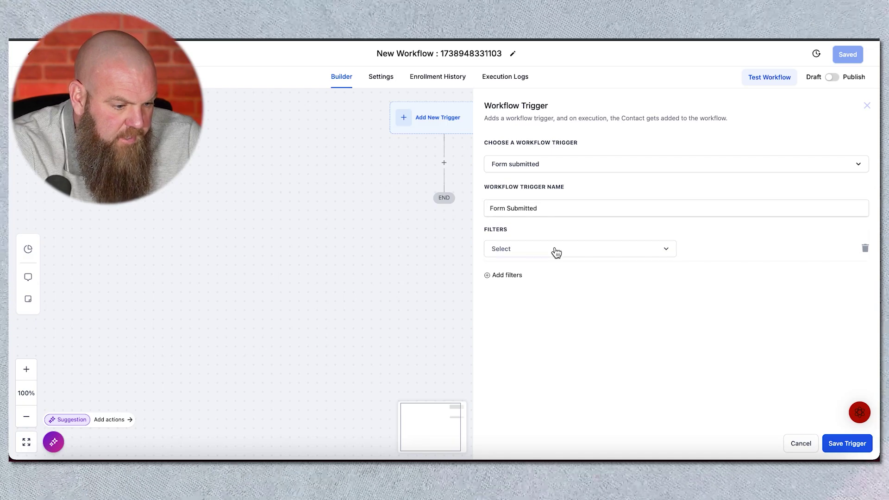
- Limit the Form Submitted trigger to one specific form with a "Form is" filter and save the trigger
click(556, 253)
click(541, 313)
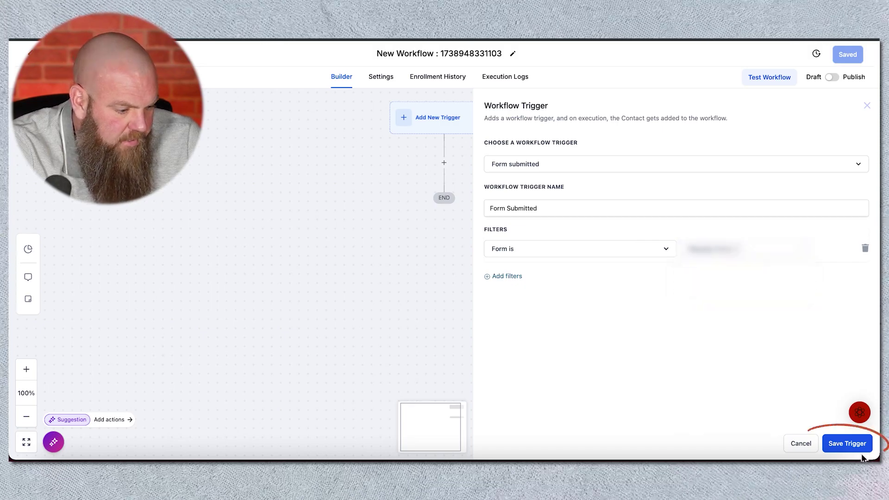
click(851, 444)
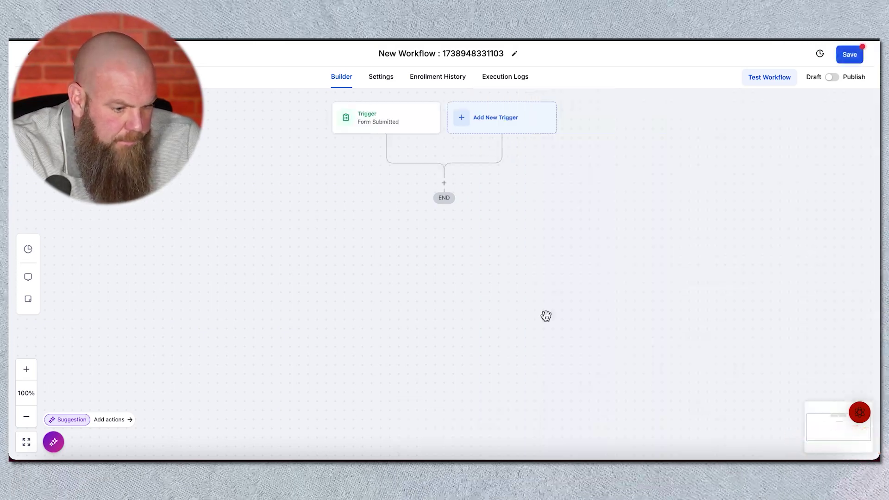
- Insert an Add To Affiliate Campaign action after the workflow's trigger and open its affiliate campaign choices
click(444, 184)
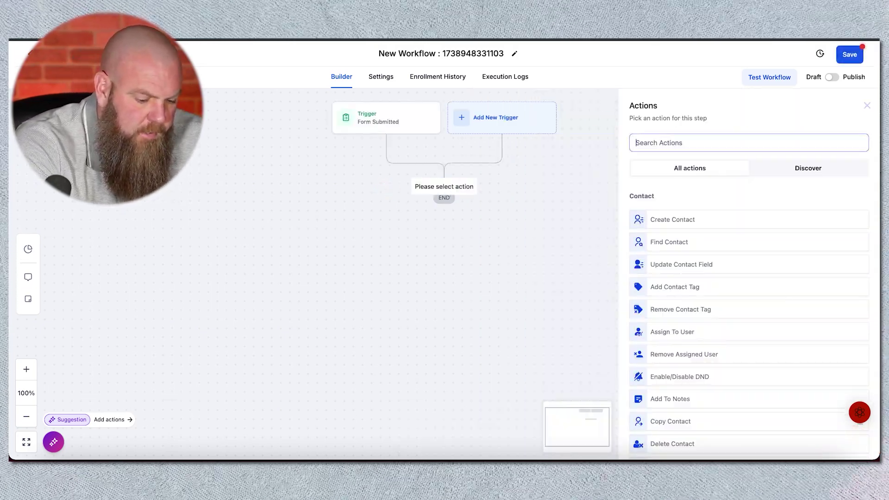
text(affili)
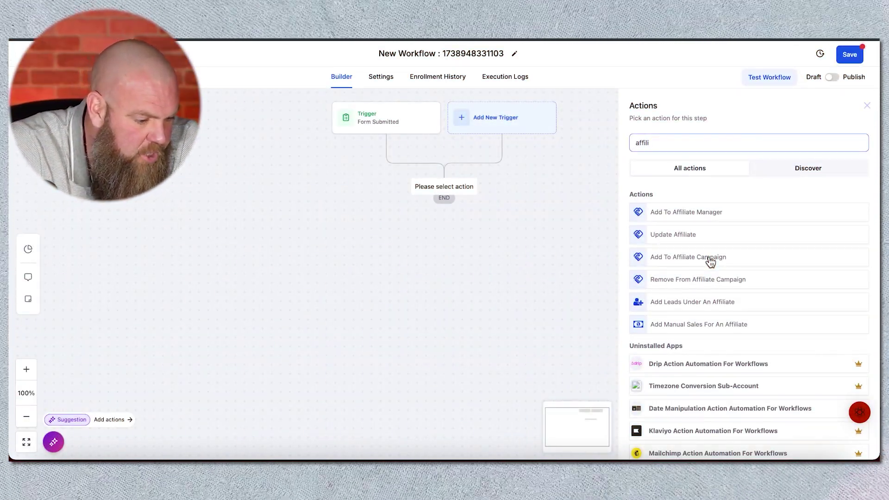
click(711, 258)
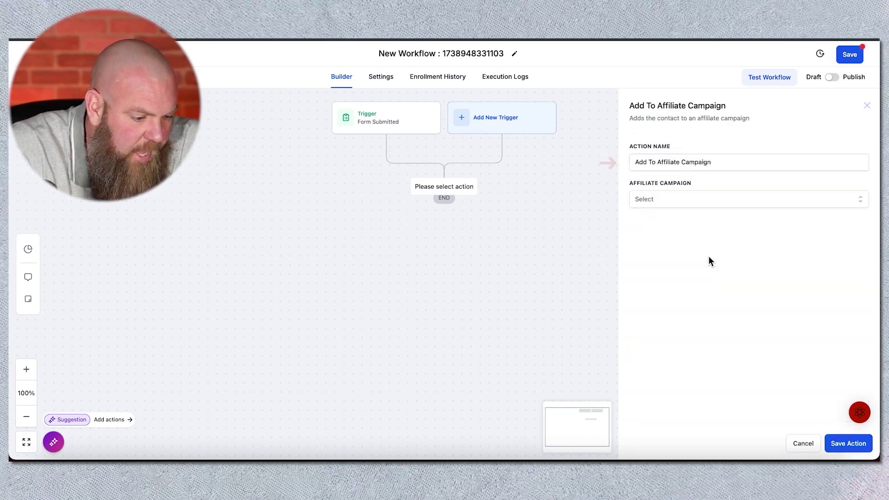
click(690, 198)
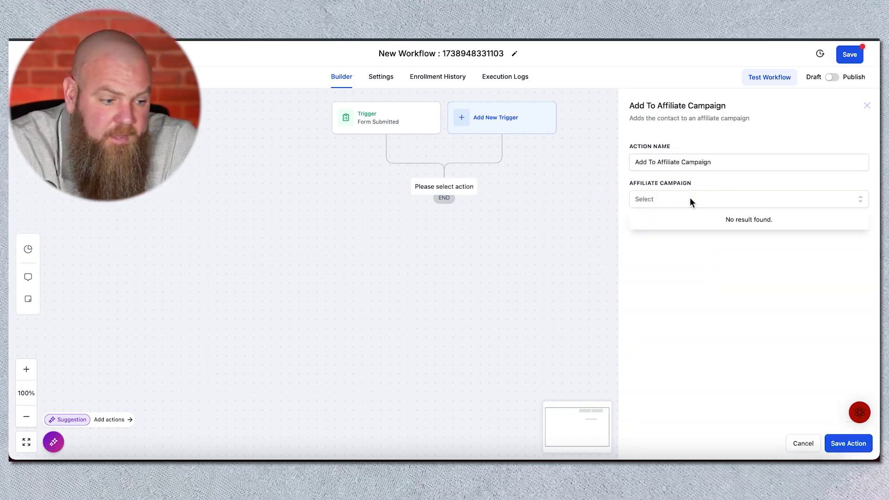